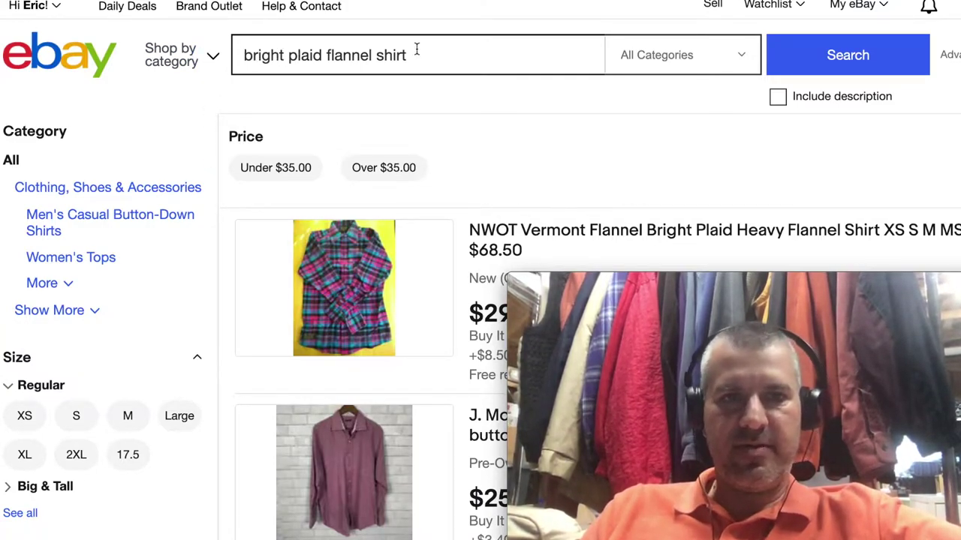
# - Examine the size, color, material, brand and condition filters offered for the bright plaid flannel shirt search
pyautogui.scroll(-3, 211, 207)
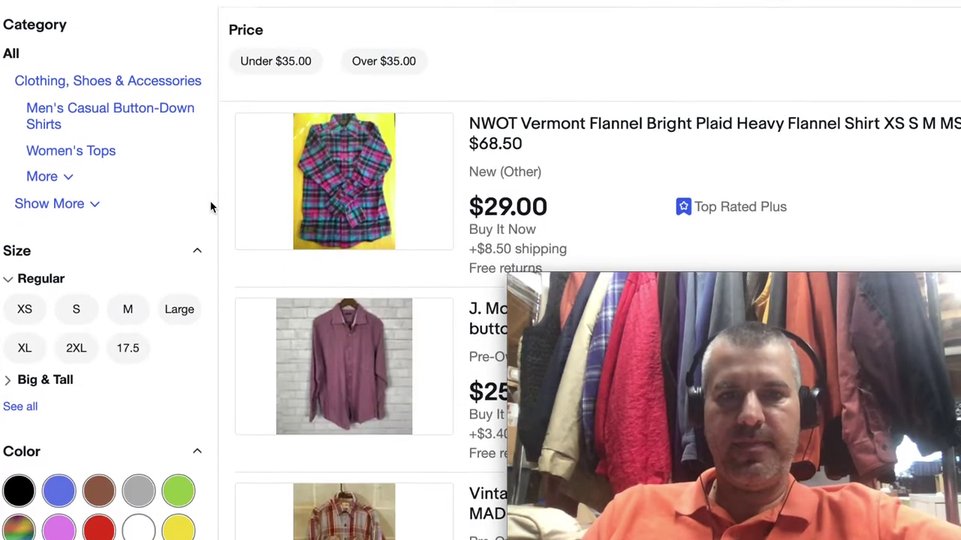
pyautogui.scroll(1, 211, 207)
pyautogui.scroll(-3, 214, 207)
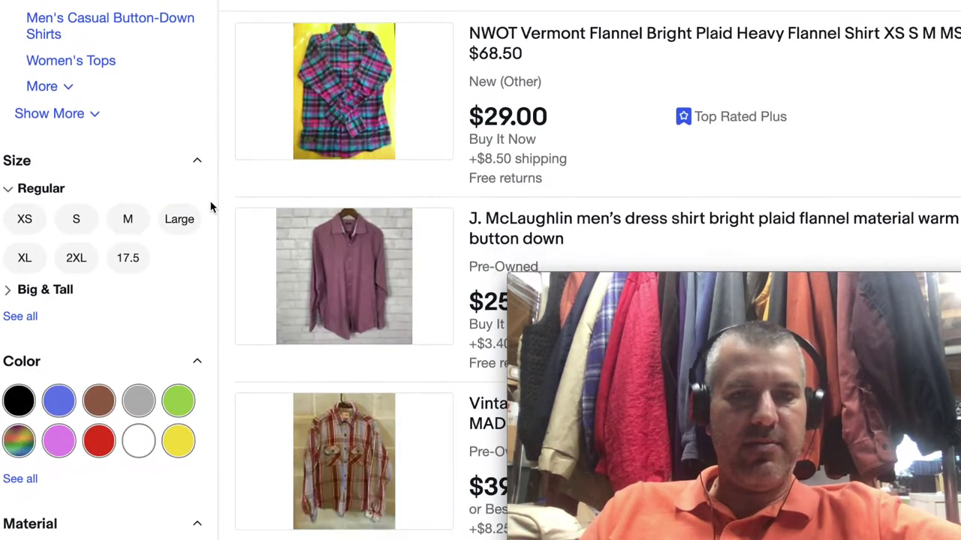
pyautogui.scroll(-1, 224, 208)
pyautogui.scroll(-1, 224, 194)
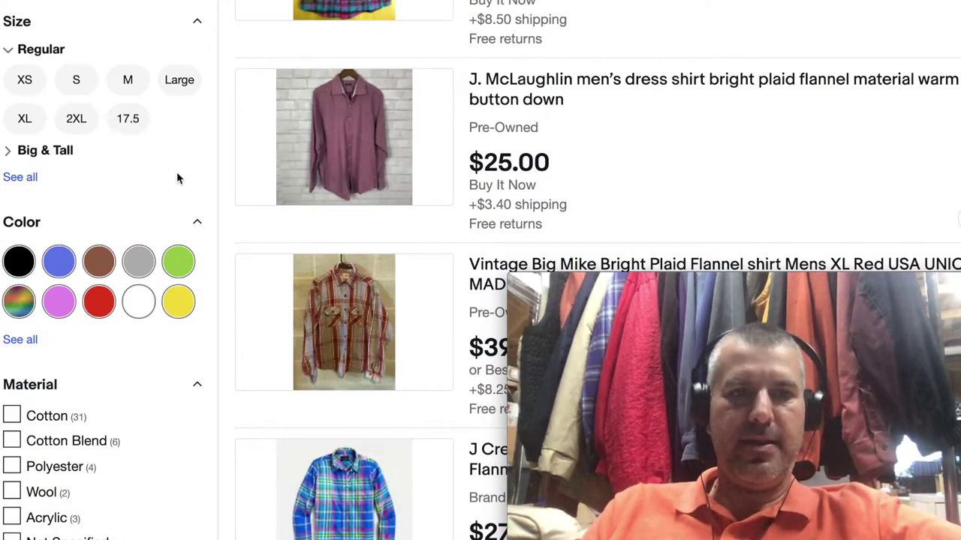
pyautogui.scroll(-2, 180, 188)
pyautogui.scroll(-3, 190, 271)
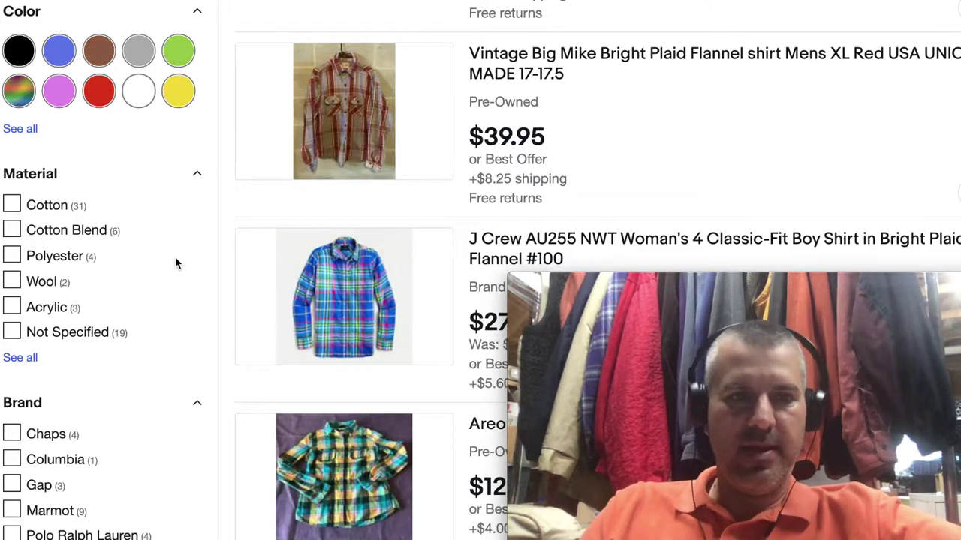
pyautogui.scroll(-4, 180, 274)
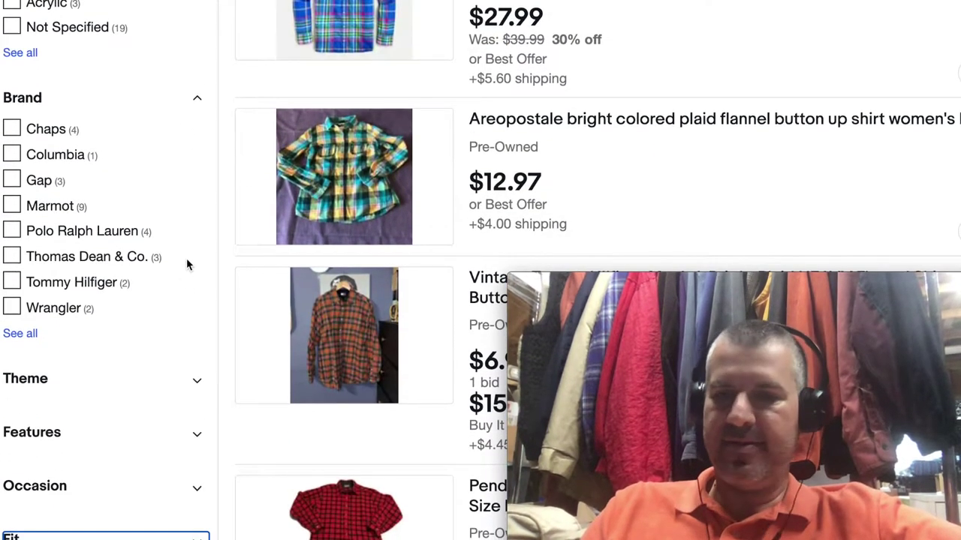
pyautogui.scroll(-2, 186, 263)
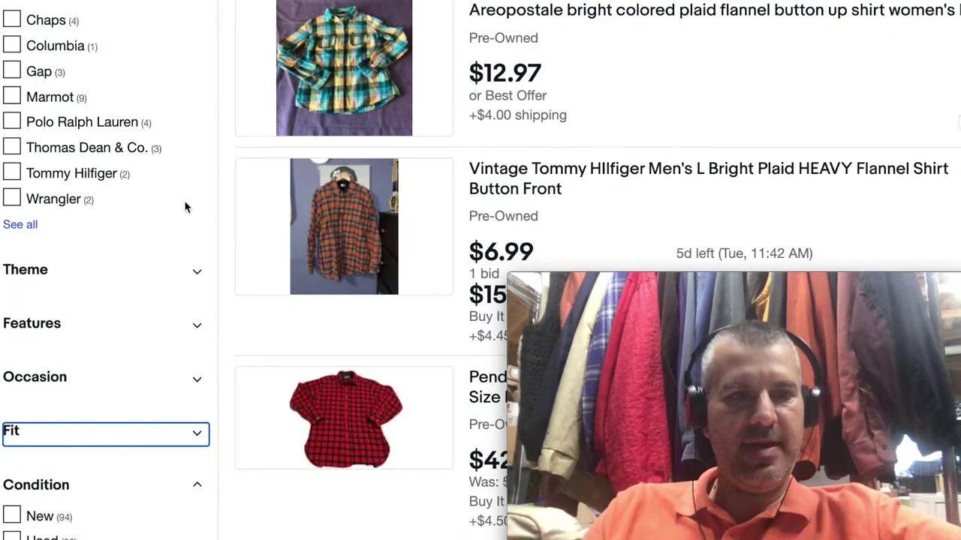
pyautogui.scroll(-1, 146, 224)
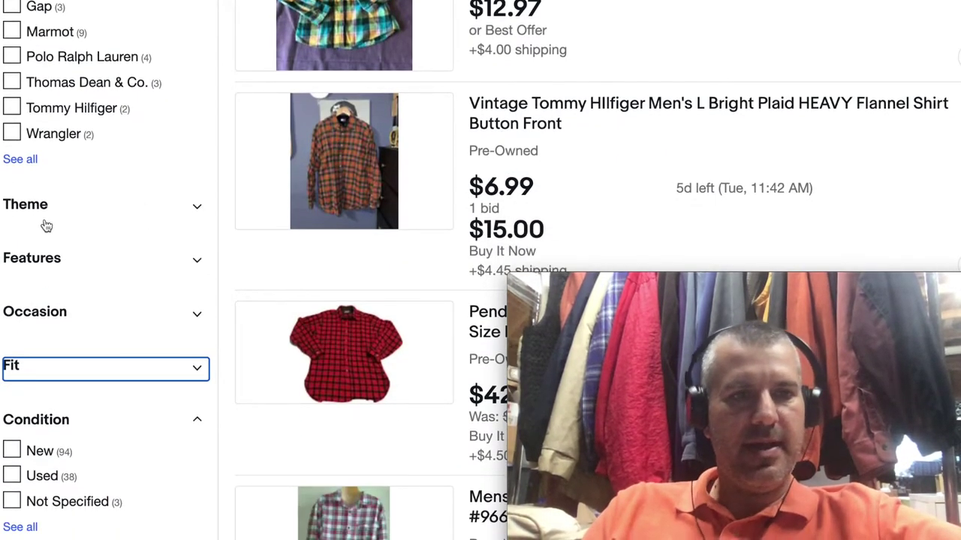
# - Expand the Fit and Theme filters of the shirt search and review their options
pyautogui.click(195, 367)
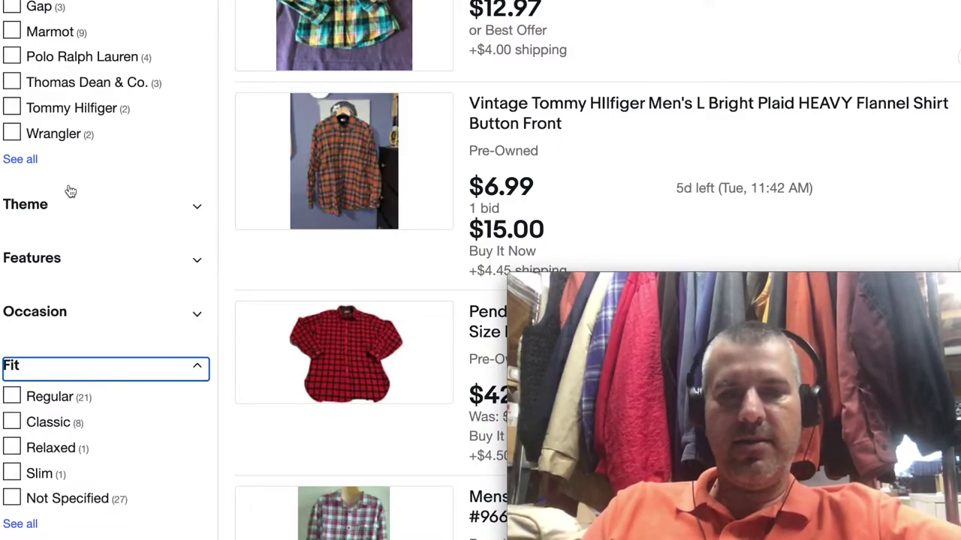
pyautogui.scroll(1, 106, 350)
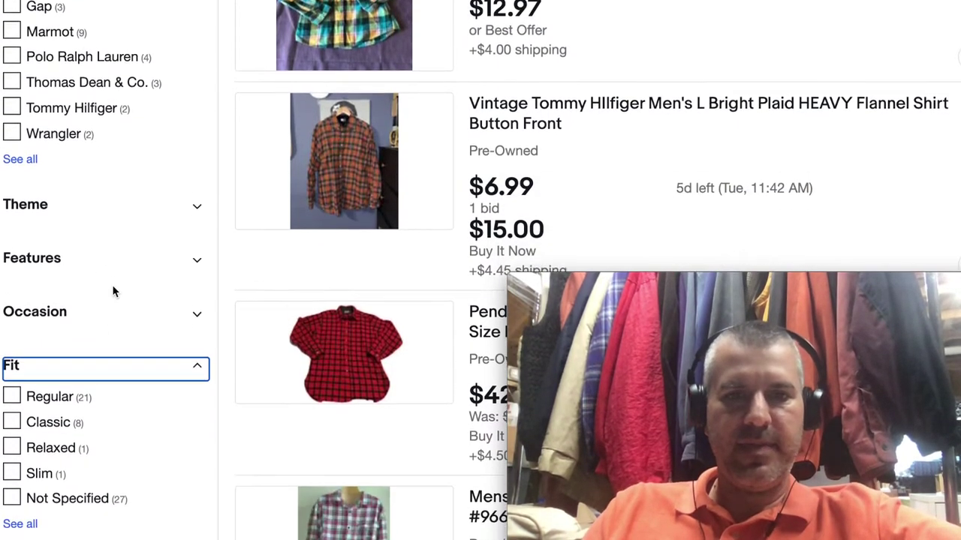
pyautogui.scroll(-1, 112, 291)
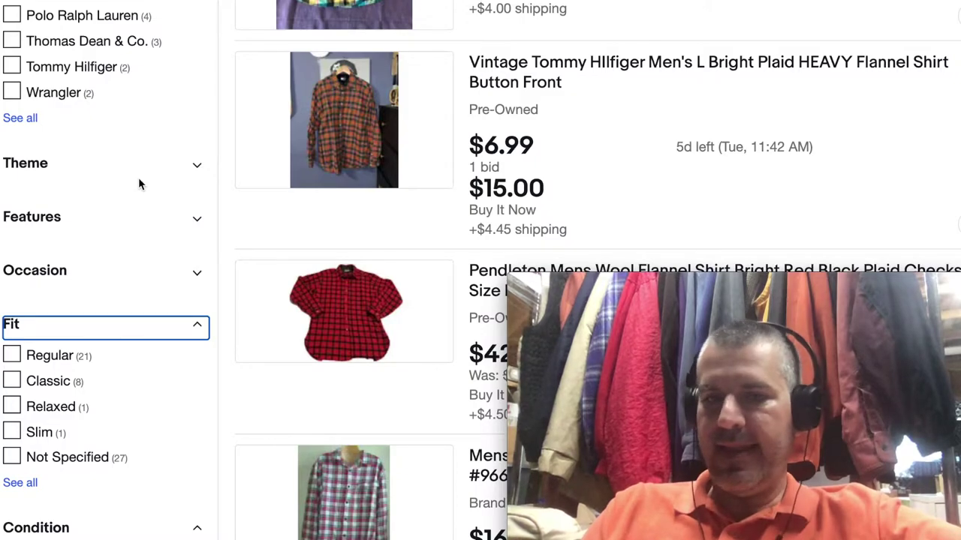
pyautogui.click(197, 169)
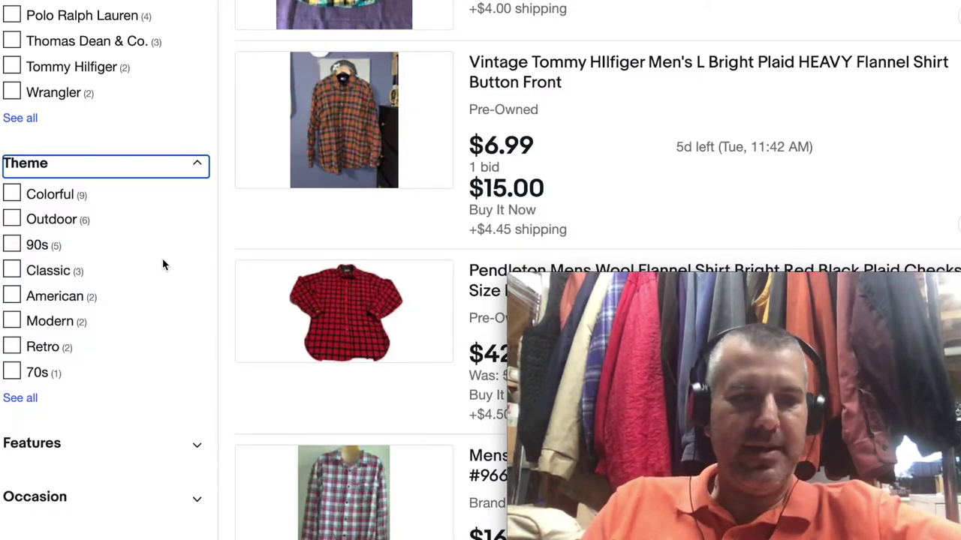
pyautogui.scroll(-1, 163, 263)
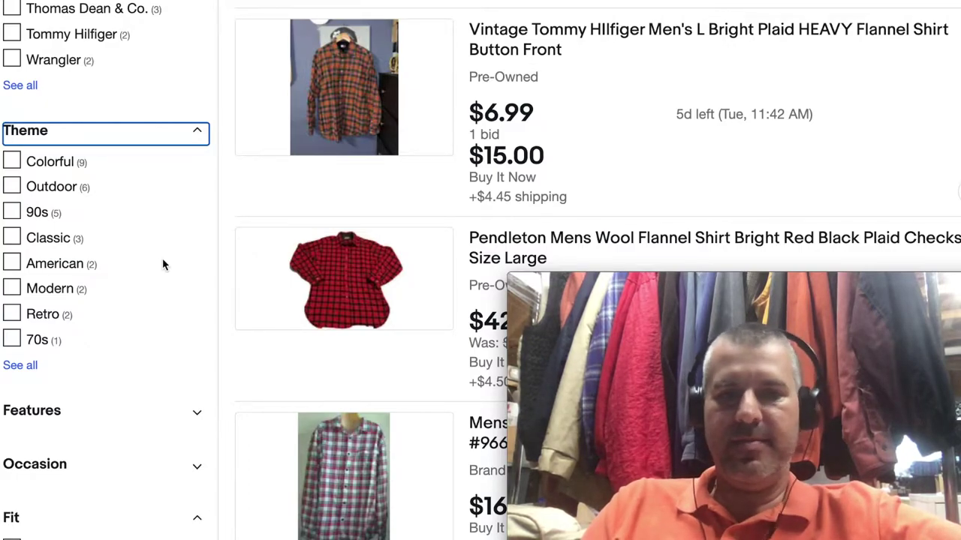
pyautogui.scroll(-3, 163, 264)
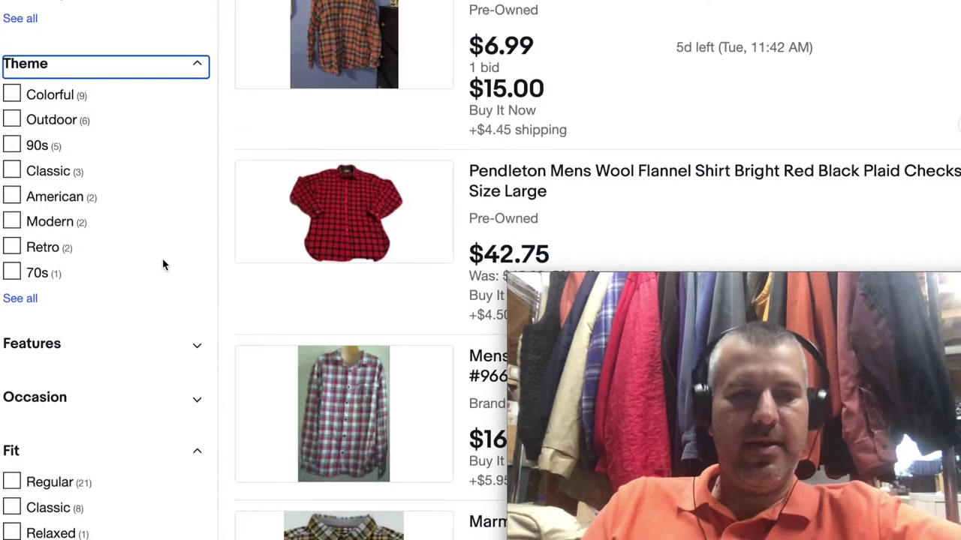
pyautogui.scroll(10, 163, 263)
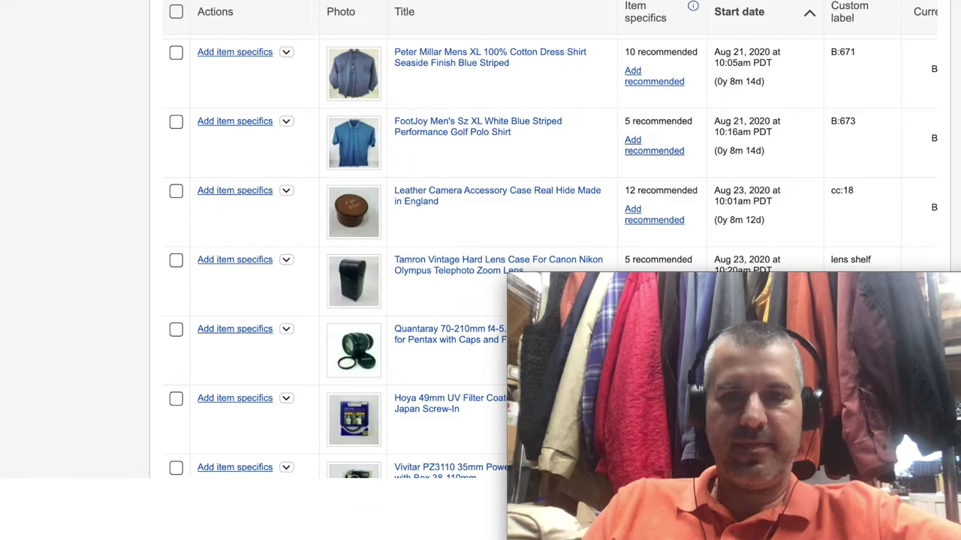
# - Open the recommended item specifics for the Peter Millar dress shirt listing and set its Collar Style to Spread
pyautogui.scroll(2, 143, 184)
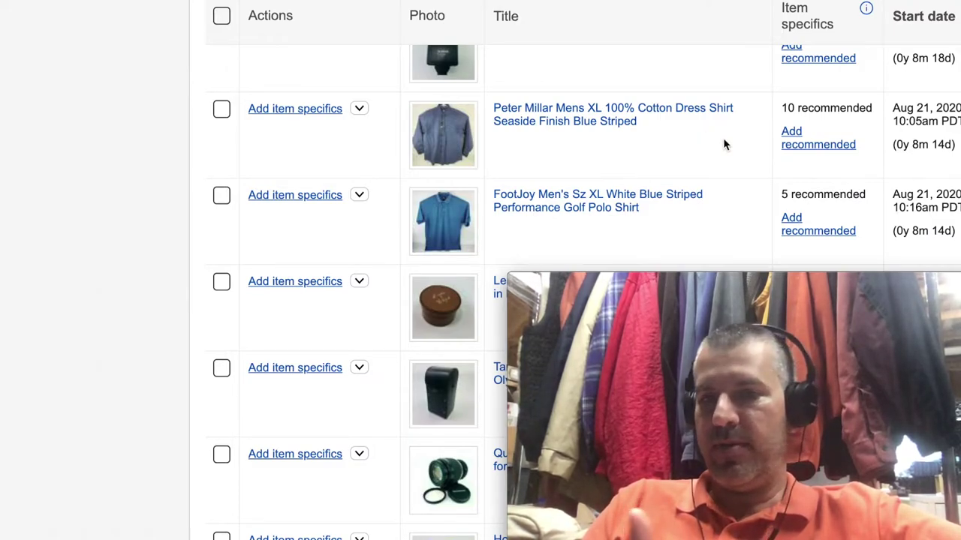
pyautogui.click(792, 137)
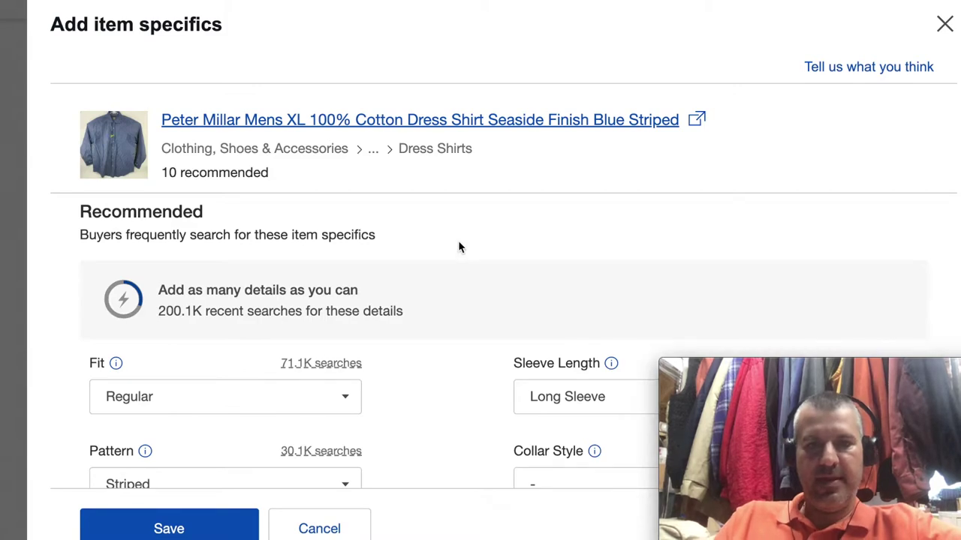
pyautogui.scroll(1, 459, 248)
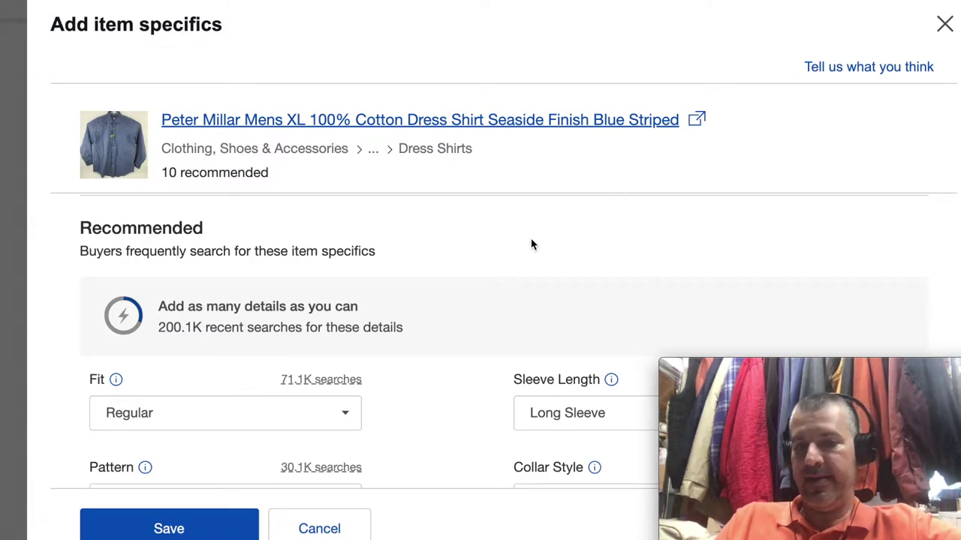
pyautogui.scroll(-3, 458, 322)
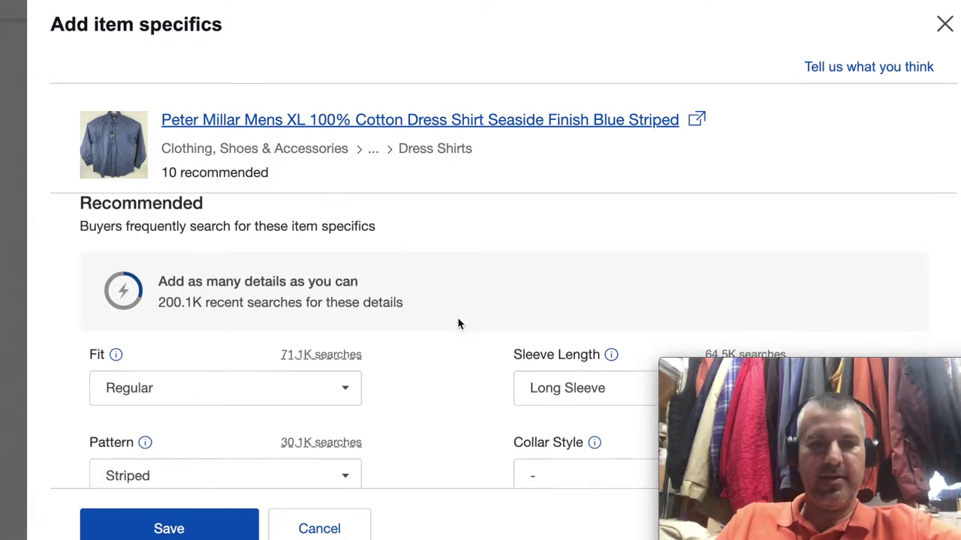
pyautogui.scroll(2, 458, 323)
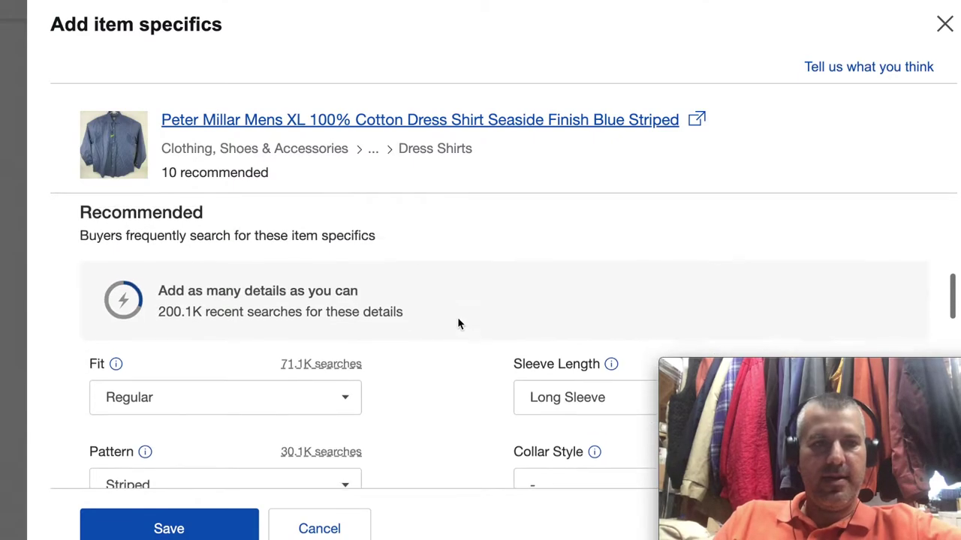
pyautogui.scroll(-1, 459, 322)
pyautogui.scroll(-2, 458, 325)
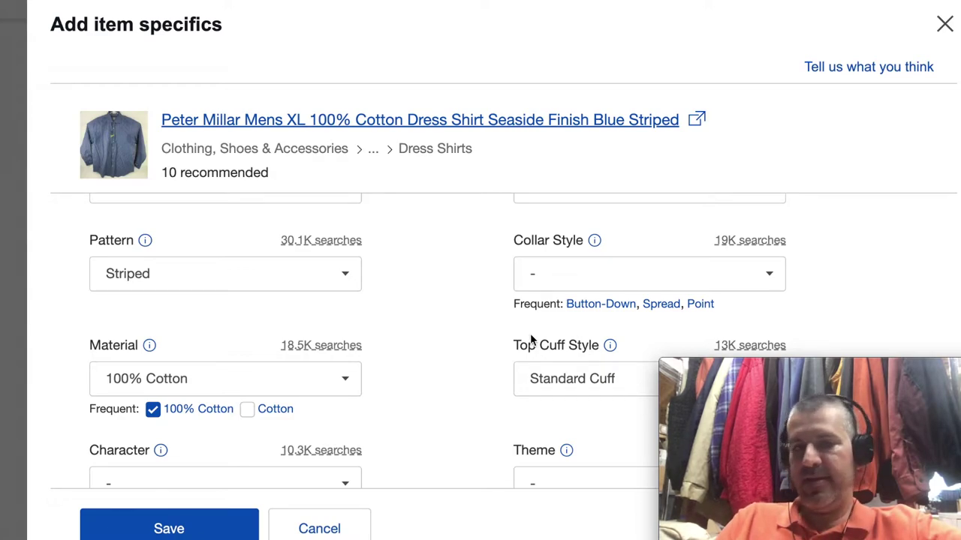
pyautogui.click(661, 304)
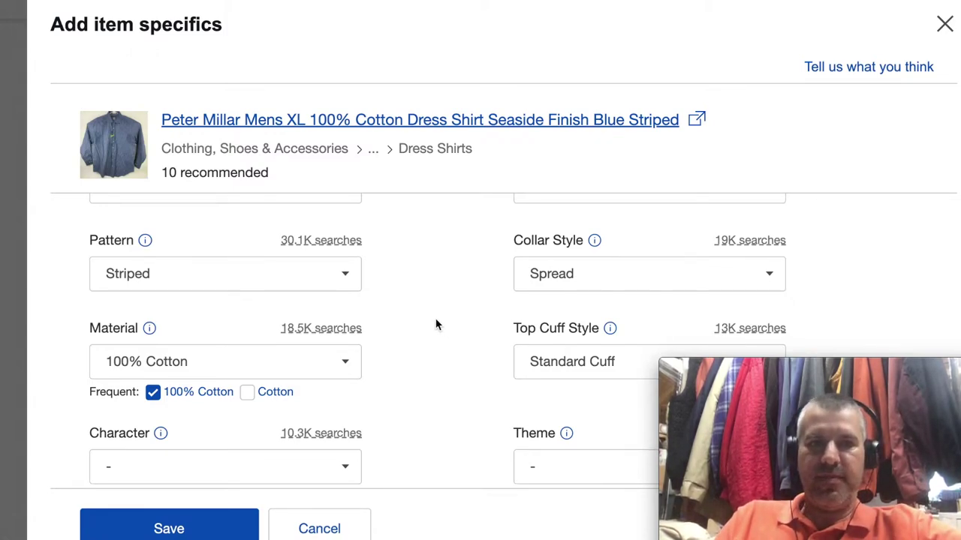
# - Set the Closure of the Peter Millar dress shirt to Button
pyautogui.scroll(-1, 444, 333)
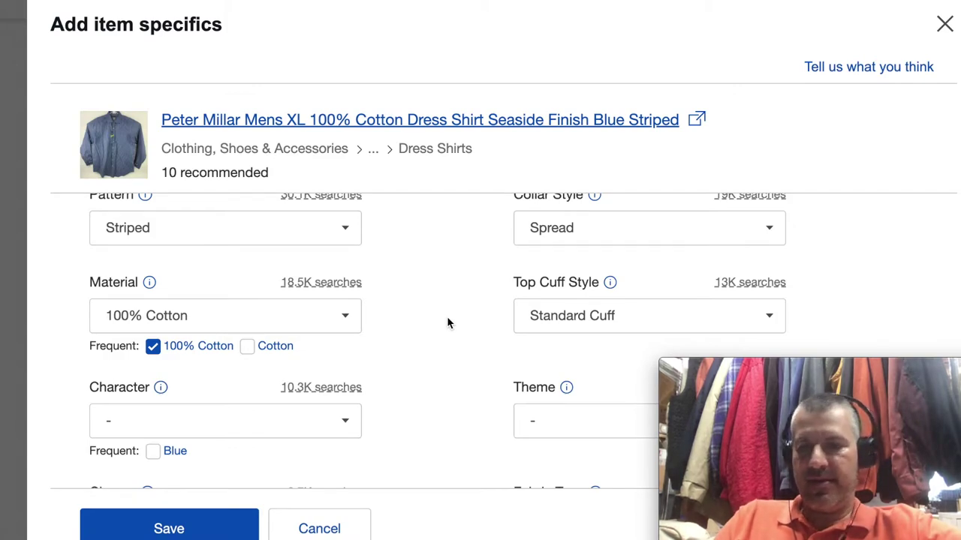
pyautogui.scroll(-3, 447, 323)
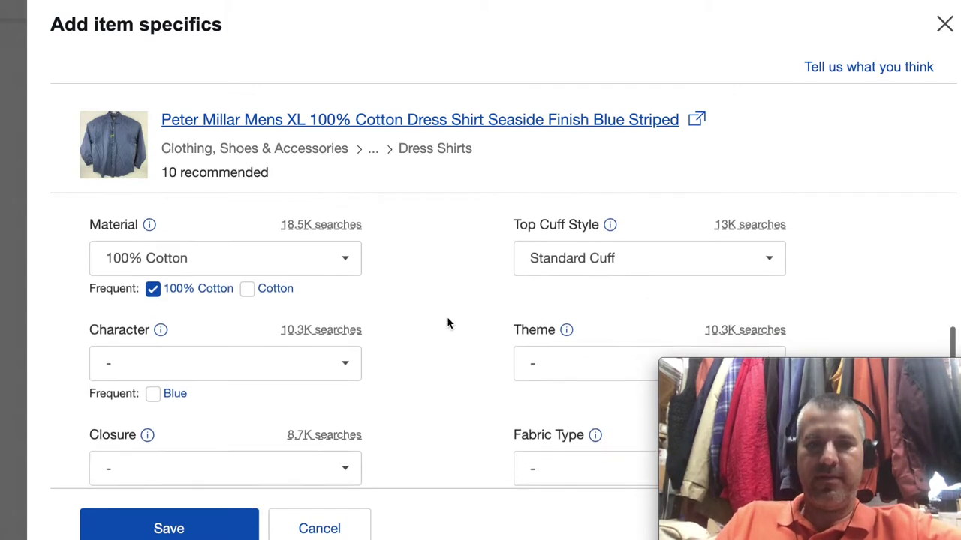
pyautogui.scroll(-1, 448, 323)
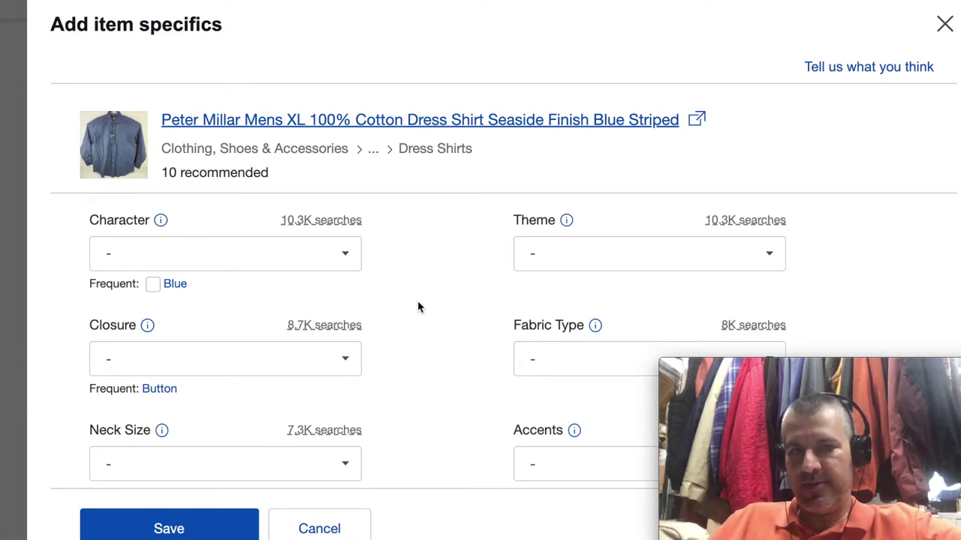
pyautogui.scroll(-1, 419, 307)
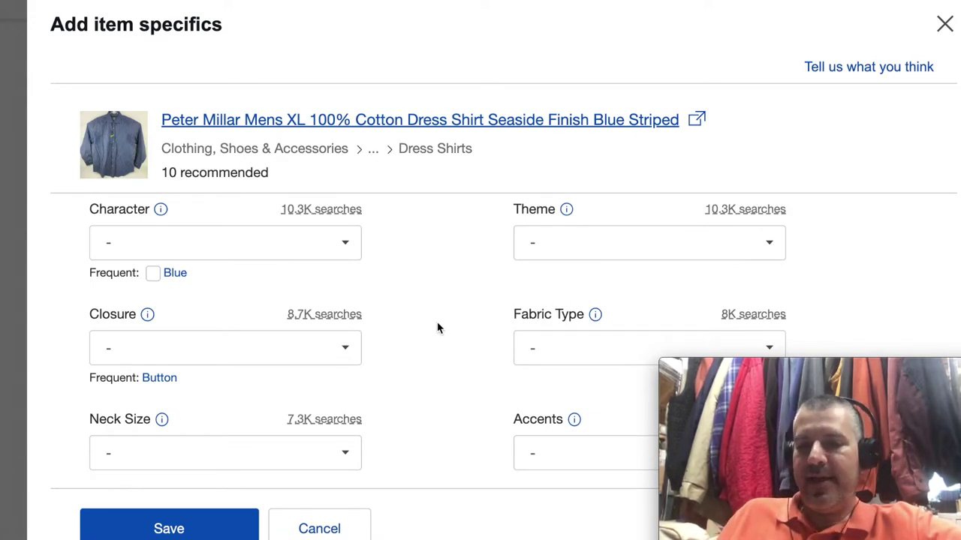
pyautogui.scroll(-3, 439, 328)
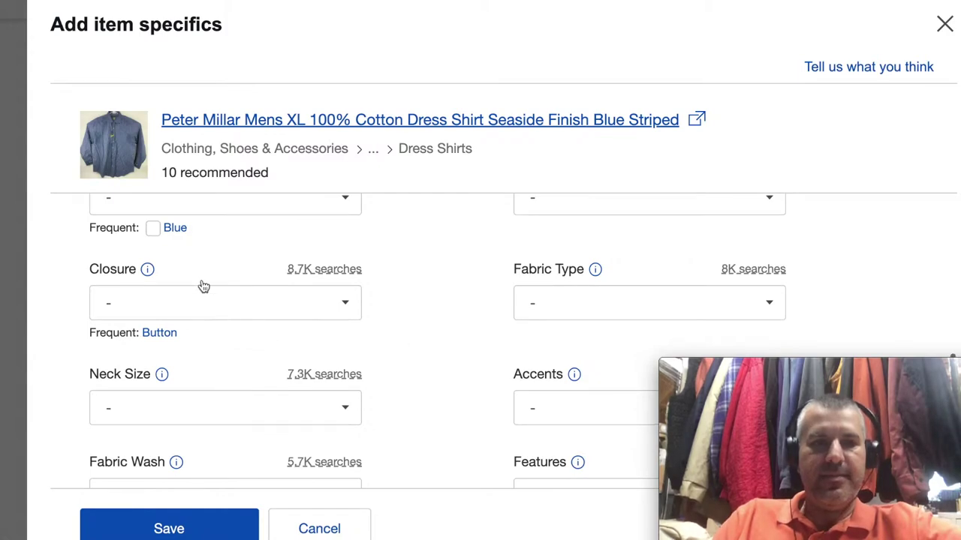
pyautogui.click(157, 335)
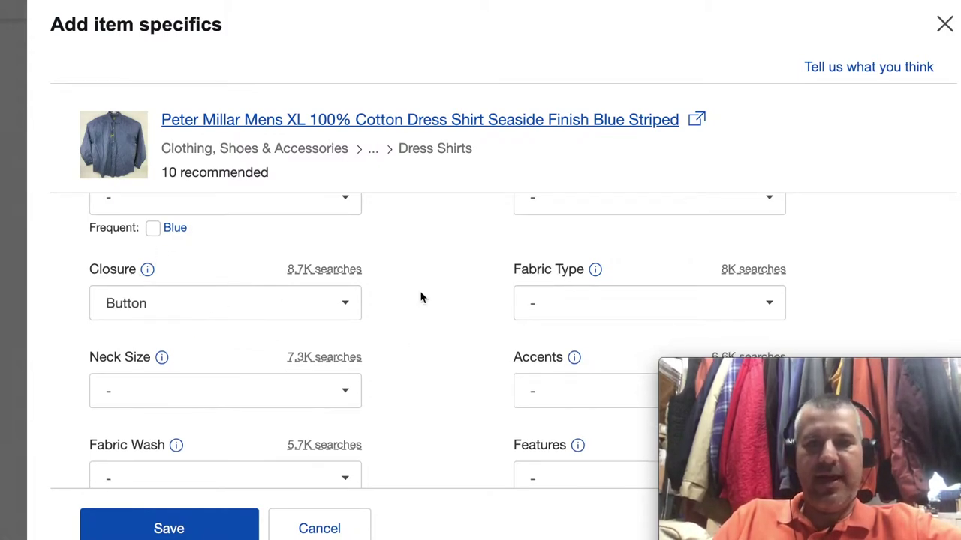
# - Review the available Neck Size options for the shirt and close the list without choosing one
pyautogui.scroll(-2, 424, 310)
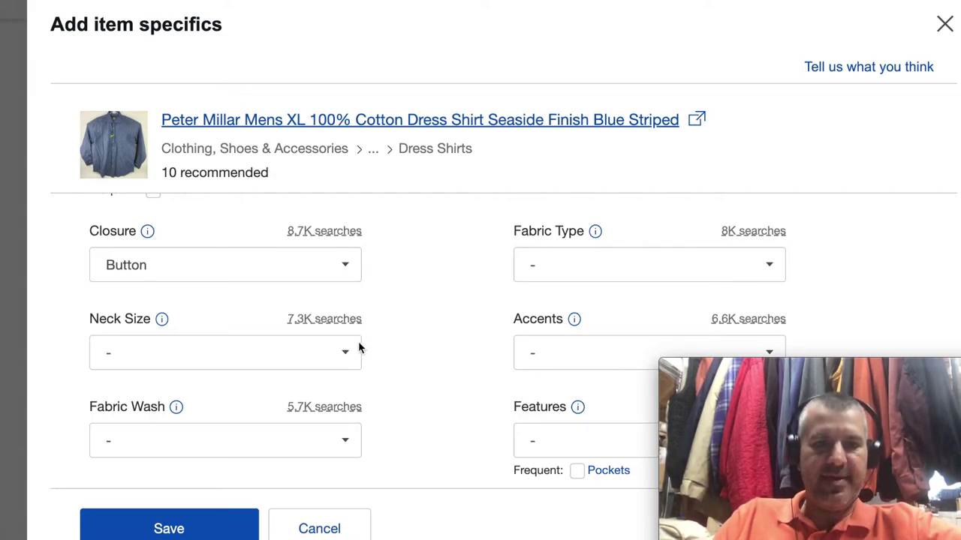
pyautogui.click(340, 353)
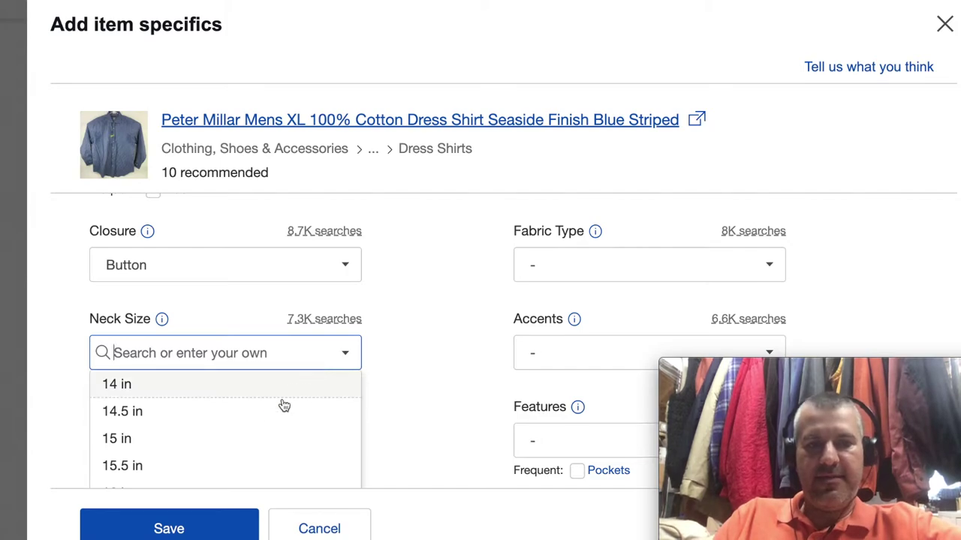
pyautogui.scroll(-3, 270, 415)
pyautogui.scroll(-2, 271, 415)
pyautogui.scroll(2, 270, 416)
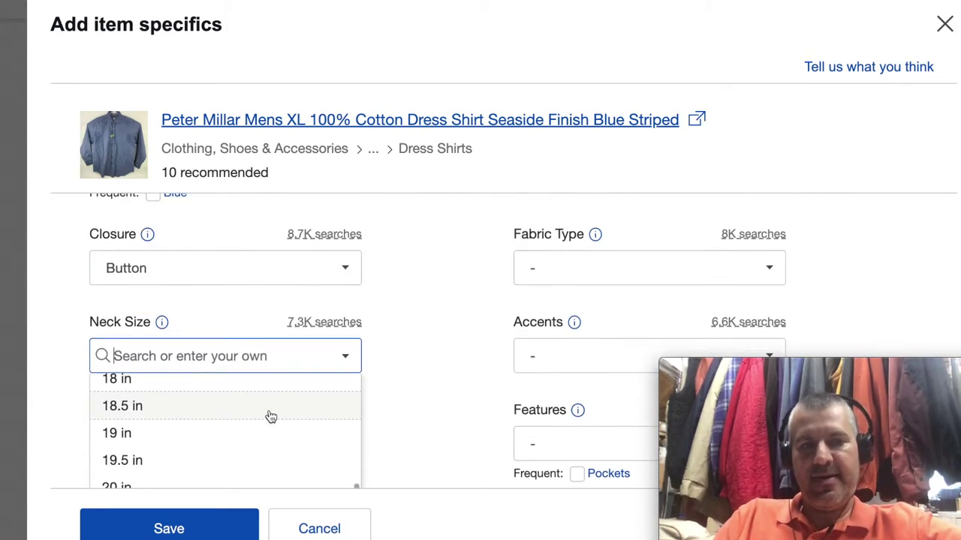
pyautogui.click(420, 366)
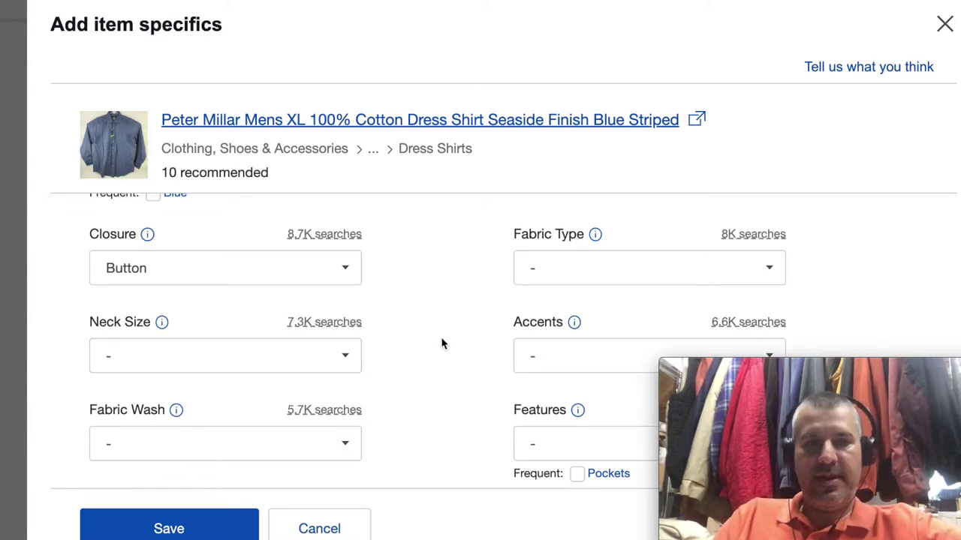
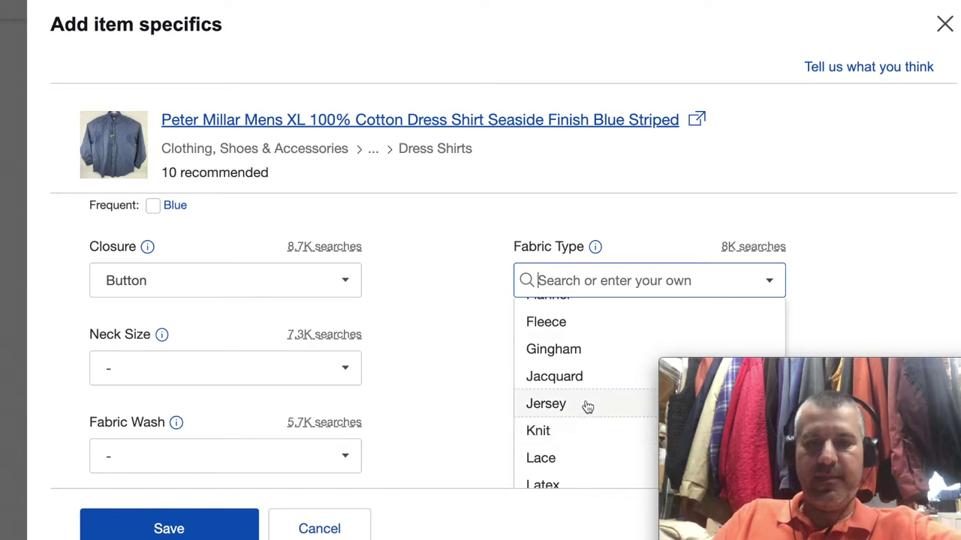
# - Look through the fabric options and set the Fabric Type of the Peter Millar dress shirt to Woven
pyautogui.scroll(-3, 582, 406)
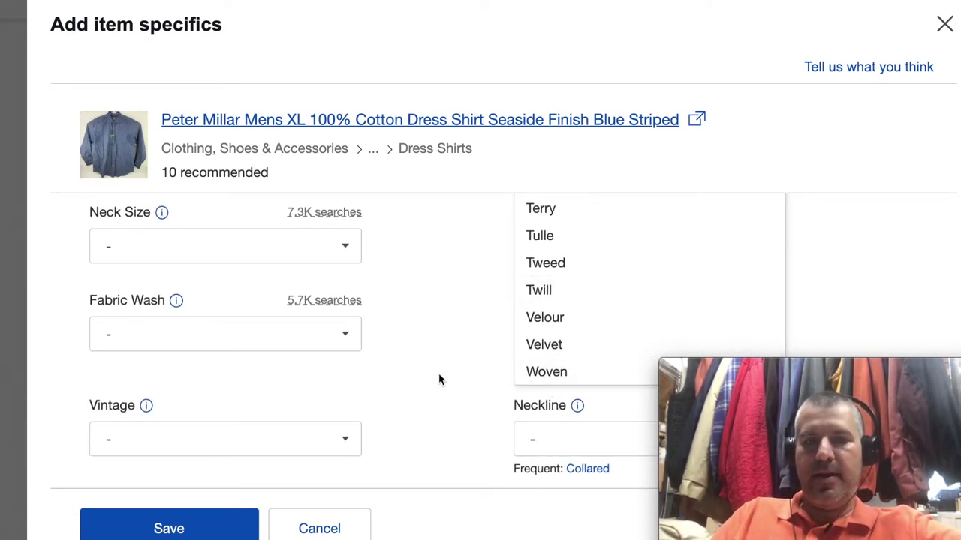
pyautogui.scroll(2, 439, 379)
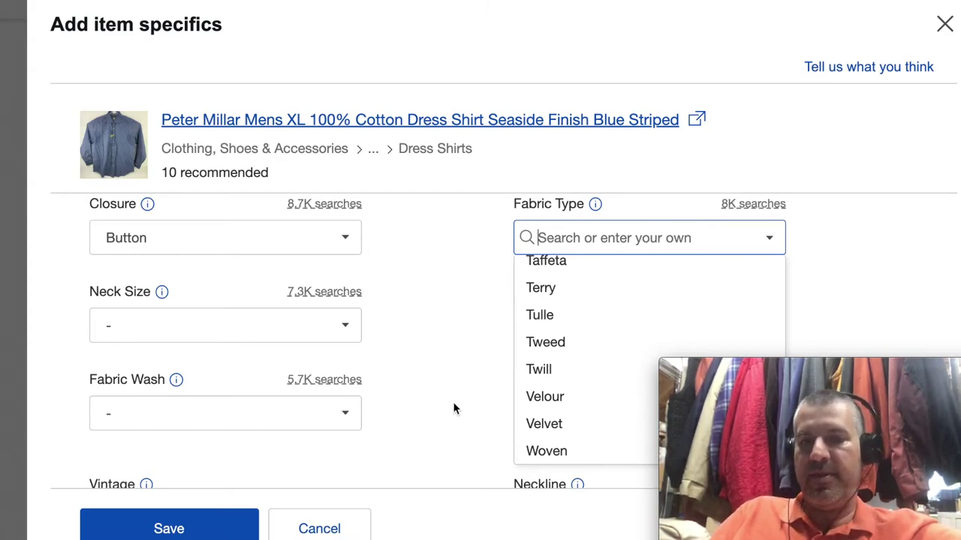
pyautogui.scroll(3, 534, 362)
pyautogui.scroll(5, 534, 361)
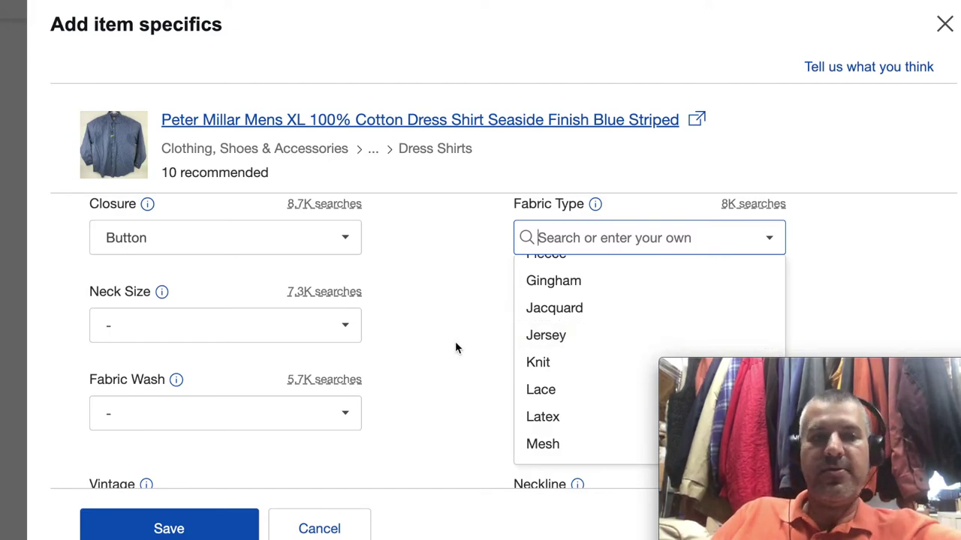
pyautogui.scroll(-5, 544, 349)
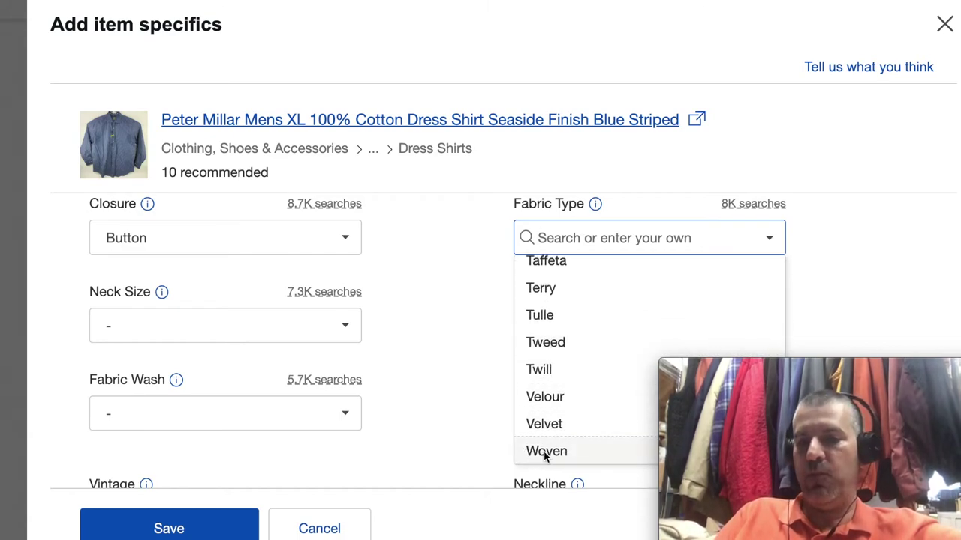
pyautogui.click(546, 453)
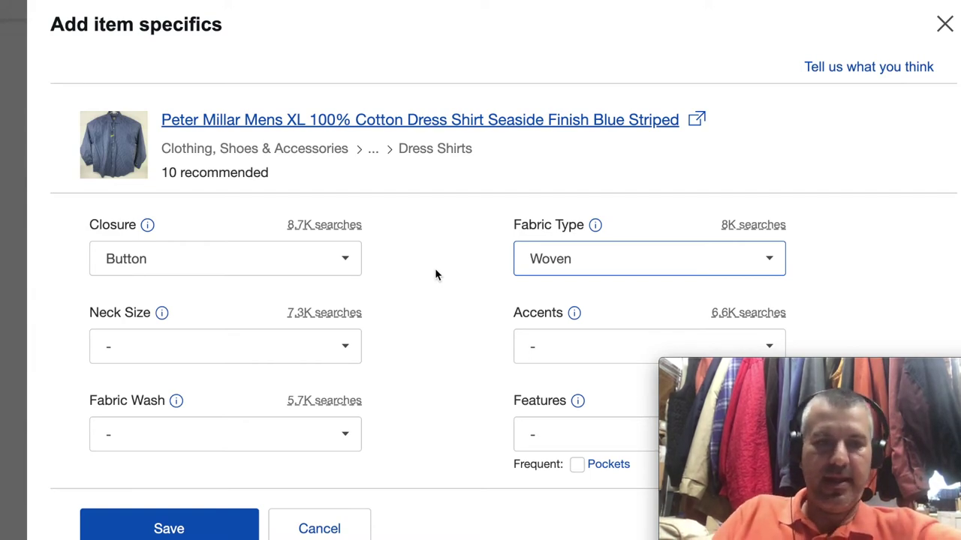
# - Set Vintage to No for the dress shirt and try the suggested Collared value for Neckline
pyautogui.scroll(-2, 435, 289)
pyautogui.scroll(-2, 436, 292)
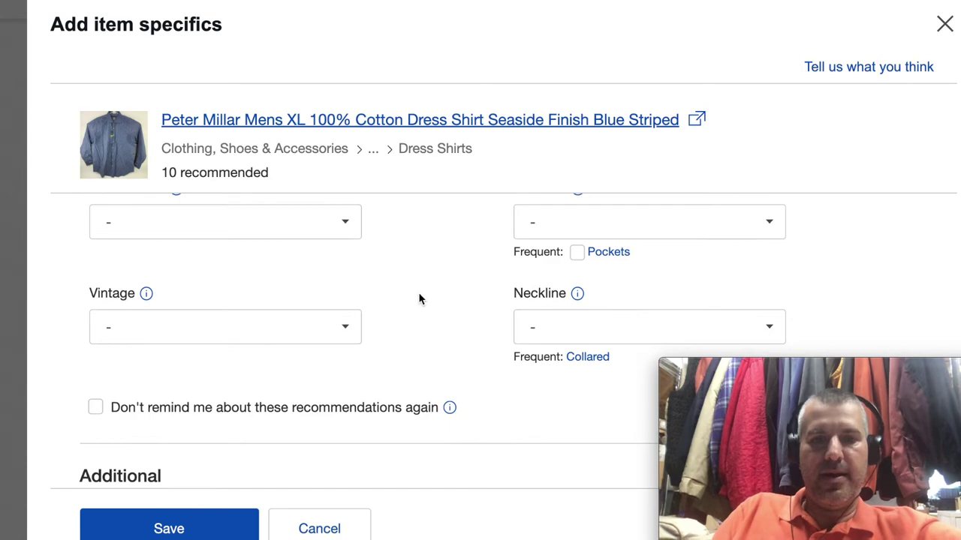
pyautogui.click(346, 327)
pyautogui.click(188, 386)
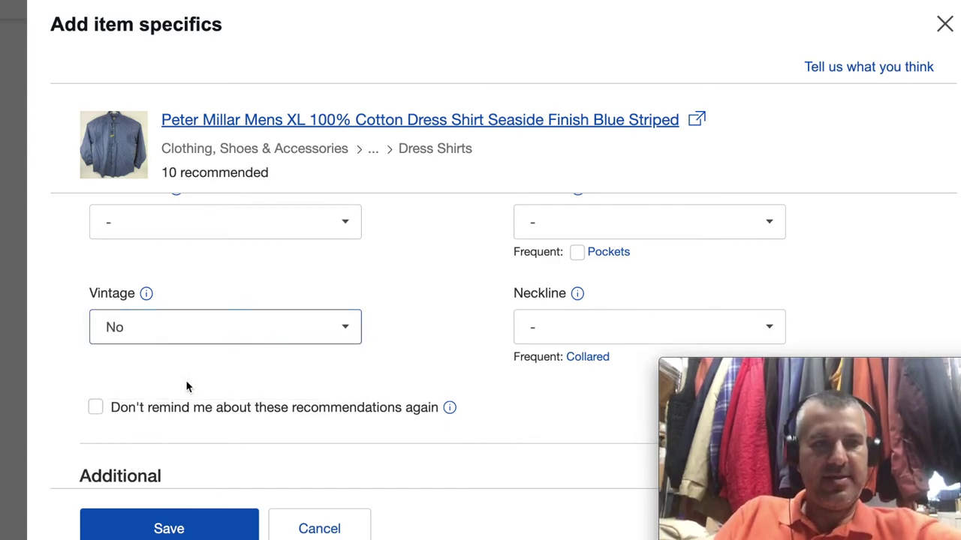
pyautogui.click(582, 358)
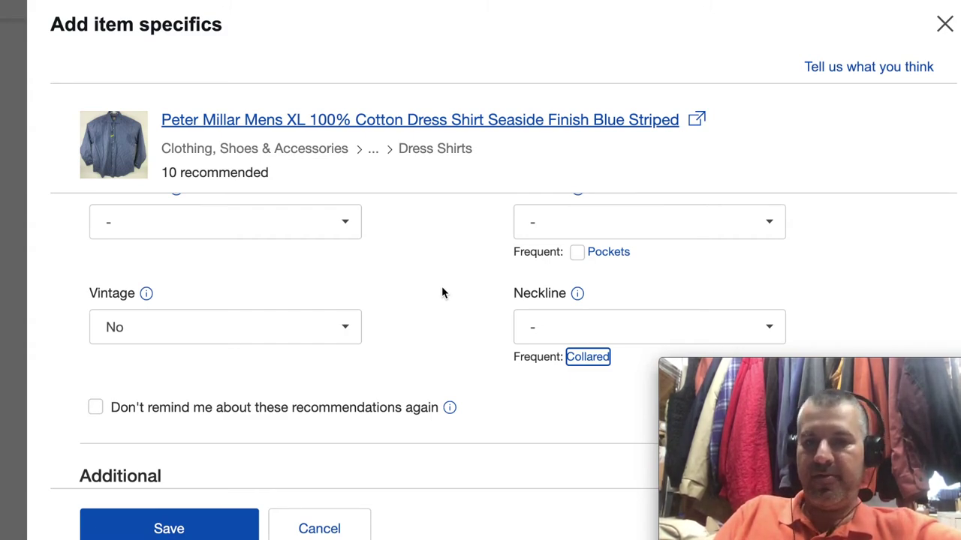
# - Turn off further reminders about the shirt's remaining recommendations and save its item specifics
pyautogui.scroll(3, 442, 293)
pyautogui.scroll(3, 441, 293)
pyautogui.scroll(-3, 441, 292)
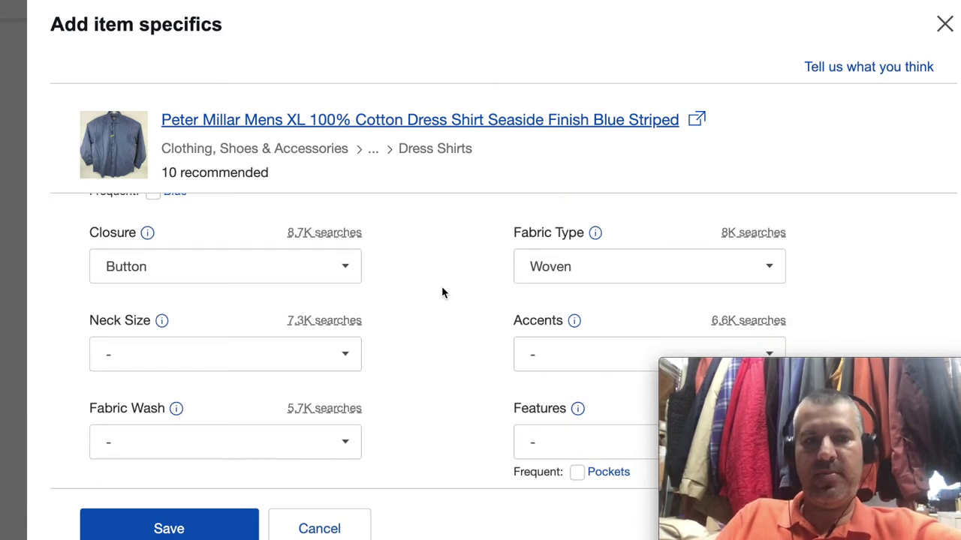
pyautogui.scroll(-1, 442, 293)
pyautogui.scroll(-5, 441, 293)
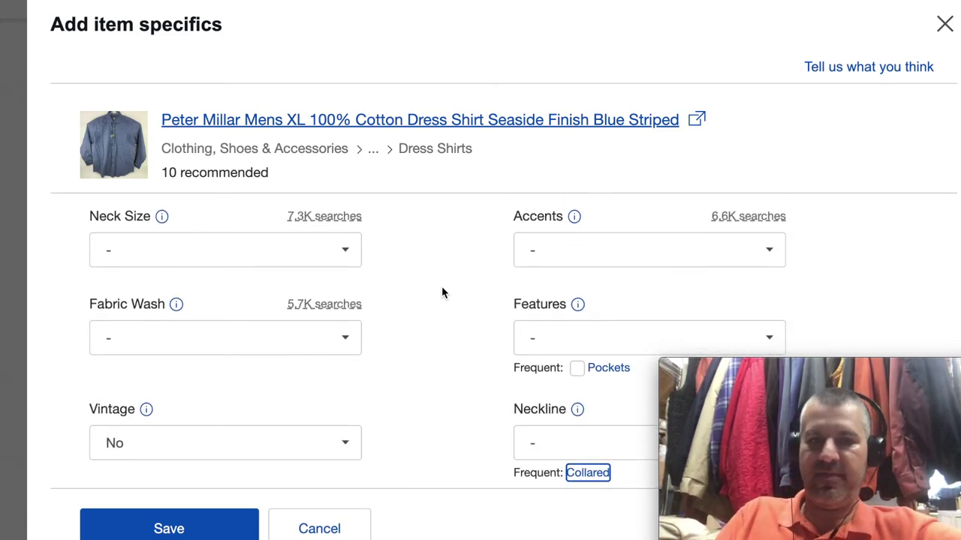
pyautogui.scroll(-2, 442, 292)
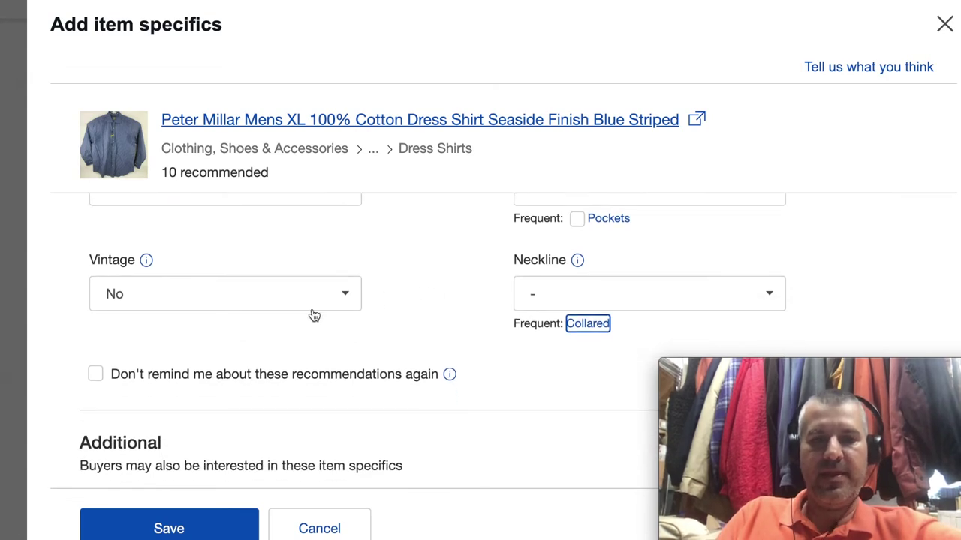
pyautogui.click(91, 373)
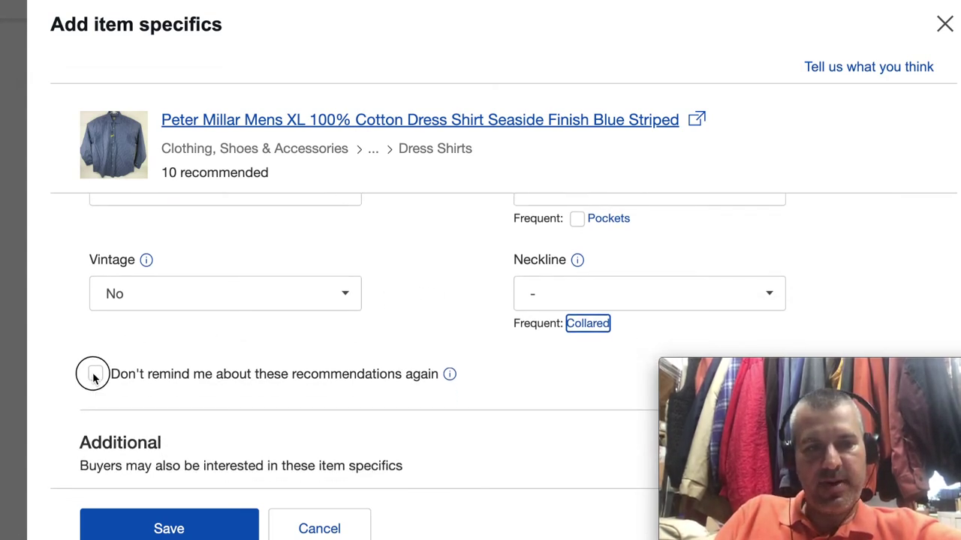
pyautogui.moveTo(106, 355); pyautogui.dragTo(296, 345)
pyautogui.click(296, 345)
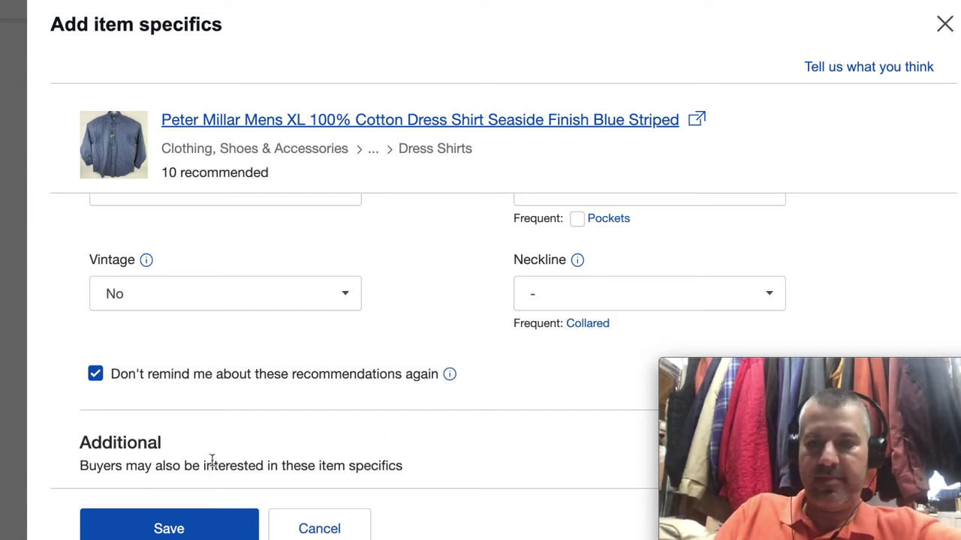
pyautogui.click(153, 529)
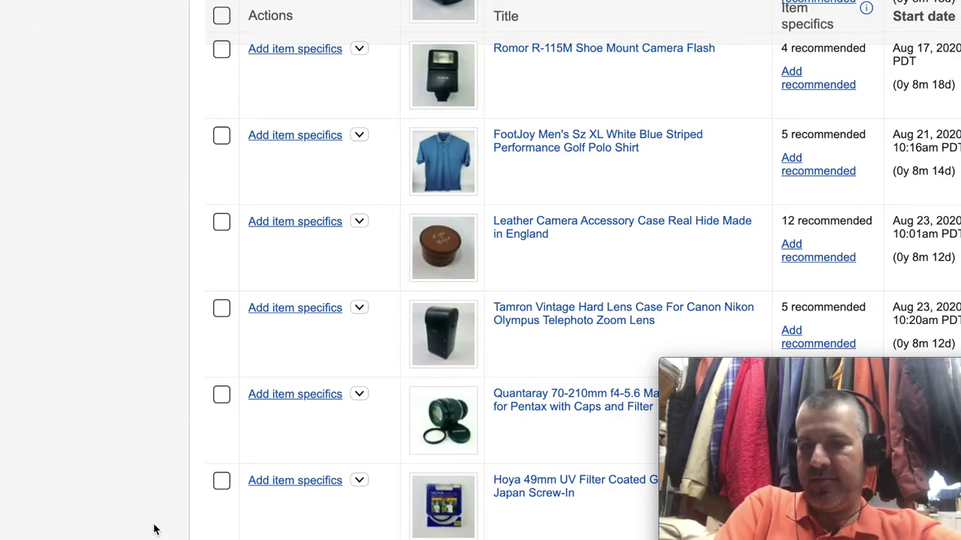
pyautogui.scroll(1, 154, 529)
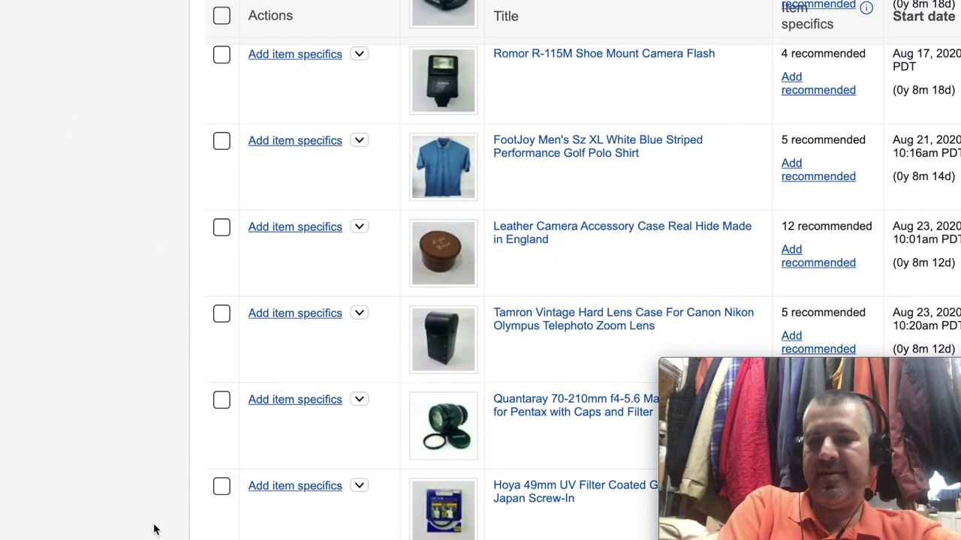